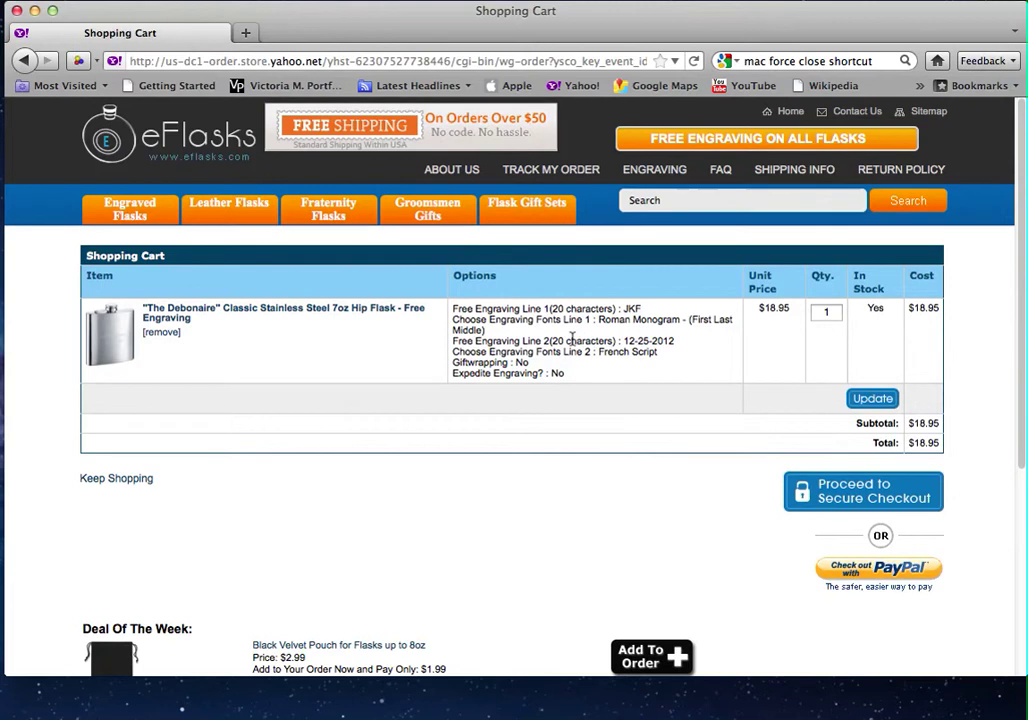
Go back from the Shopping Cart to The Debonaire 7oz hip flask product page.
click(25, 61)
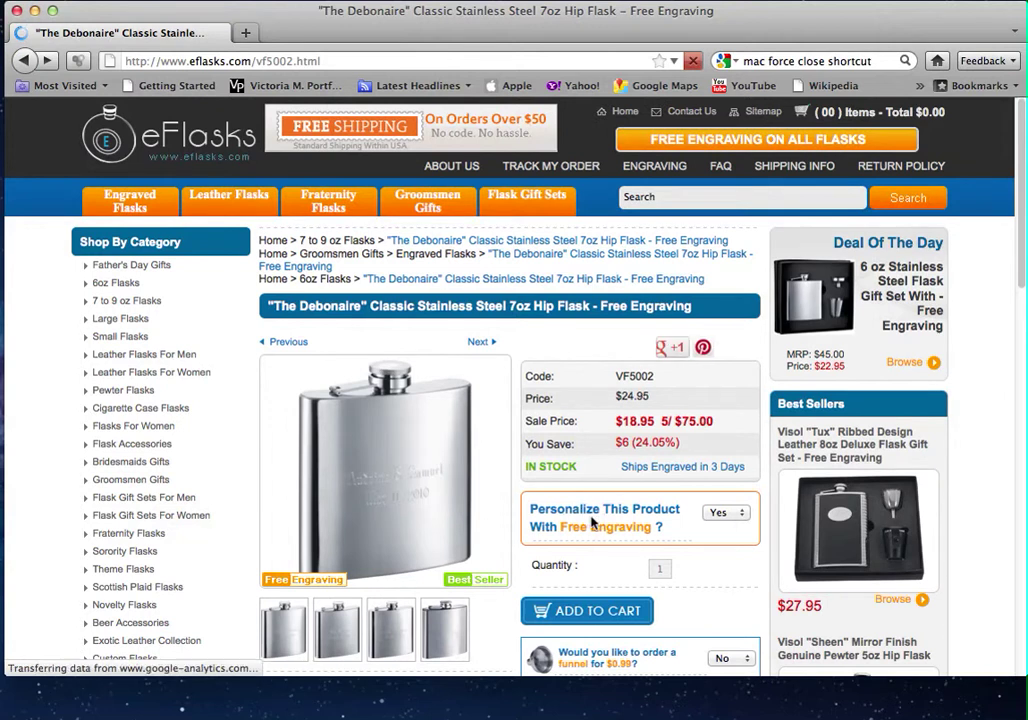
Set Personalize This Product to Yes to turn on free engraving for the flask.
scroll(602, 481, down, 5)
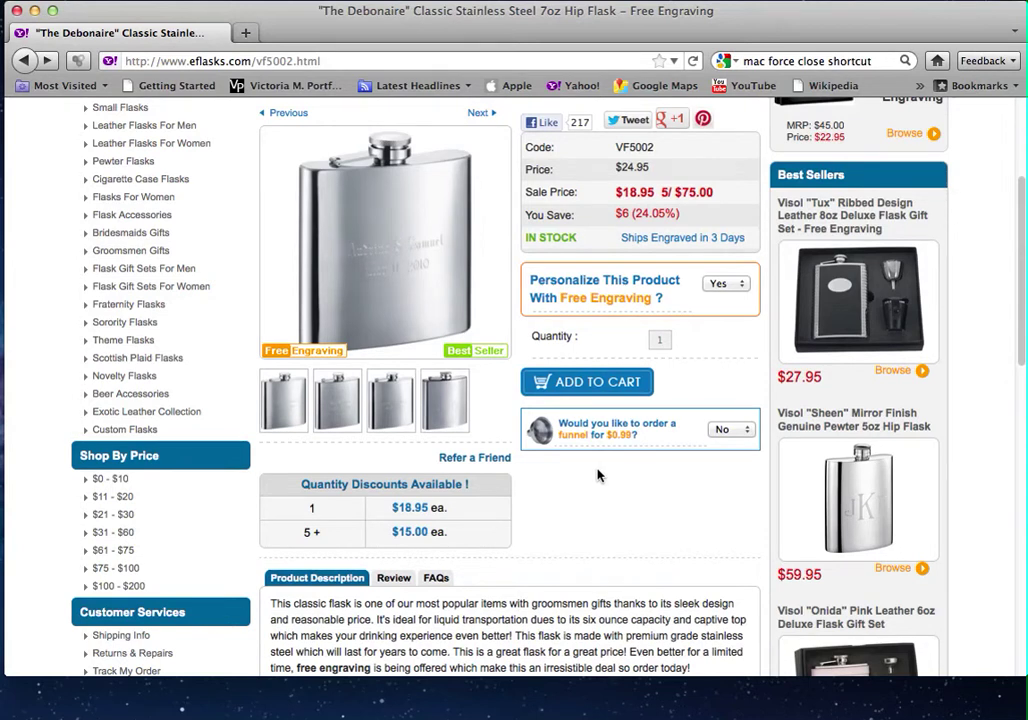
scroll(680, 380, up, 5)
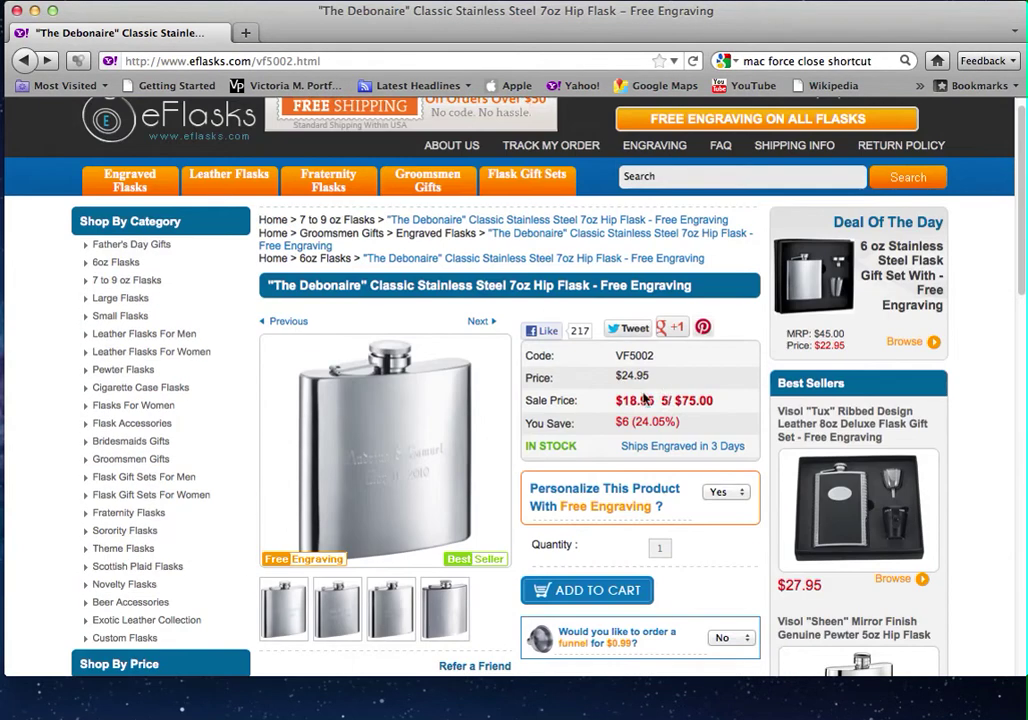
click(743, 490)
click(738, 508)
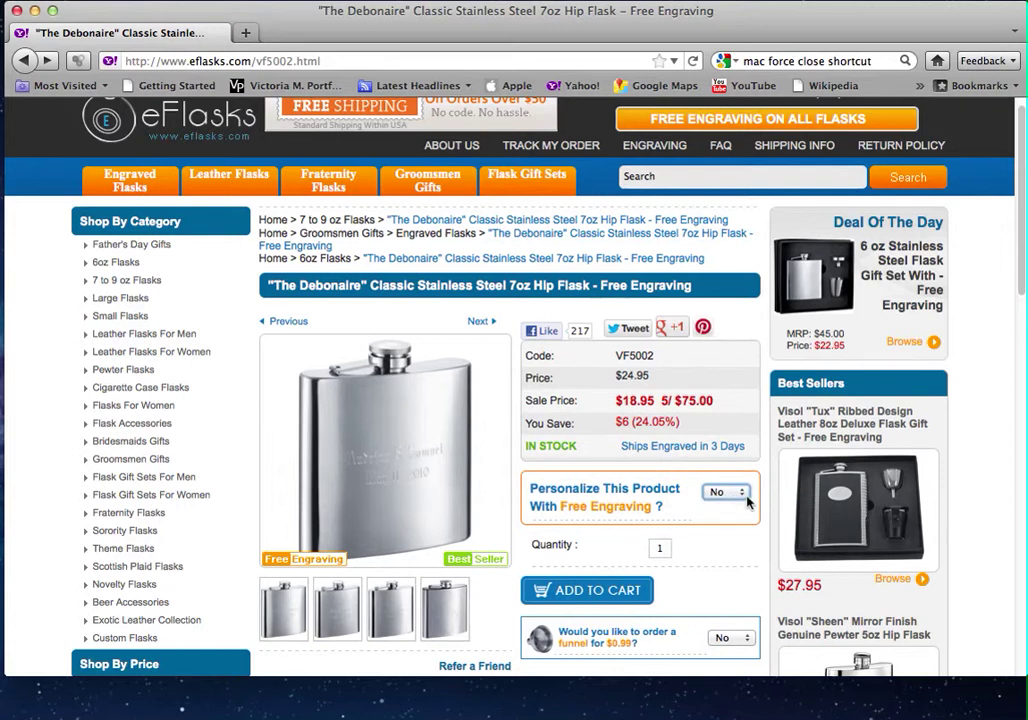
click(744, 494)
click(730, 520)
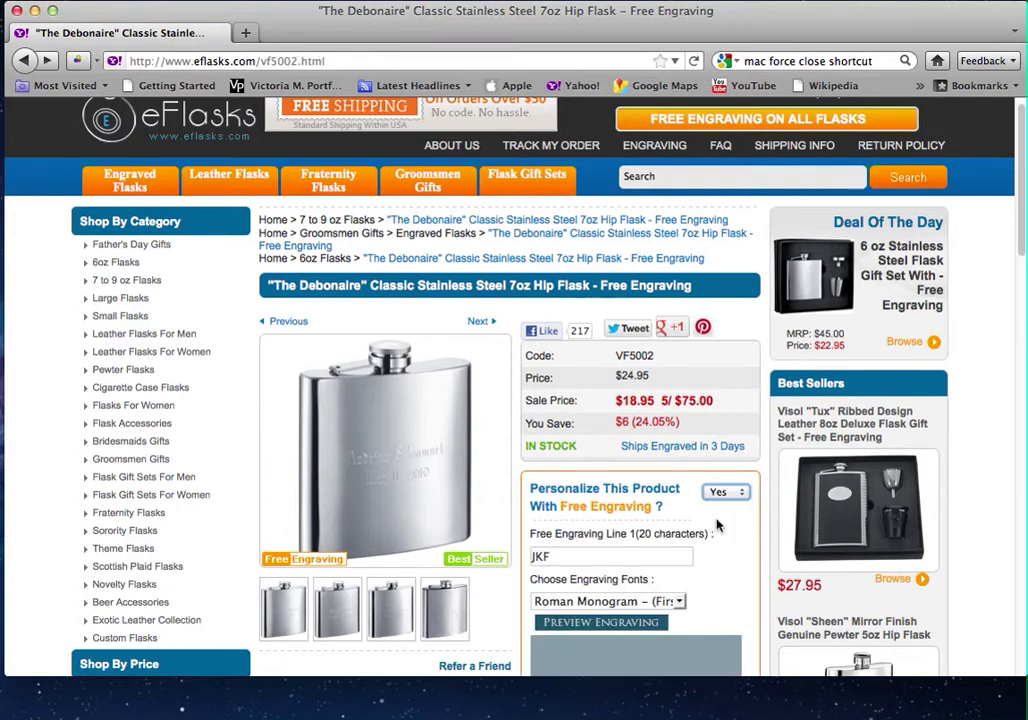
Preview the engraving lines: JKF in Roman Monogram and 12-25-2012 in French Script.
scroll(717, 517, down, 4)
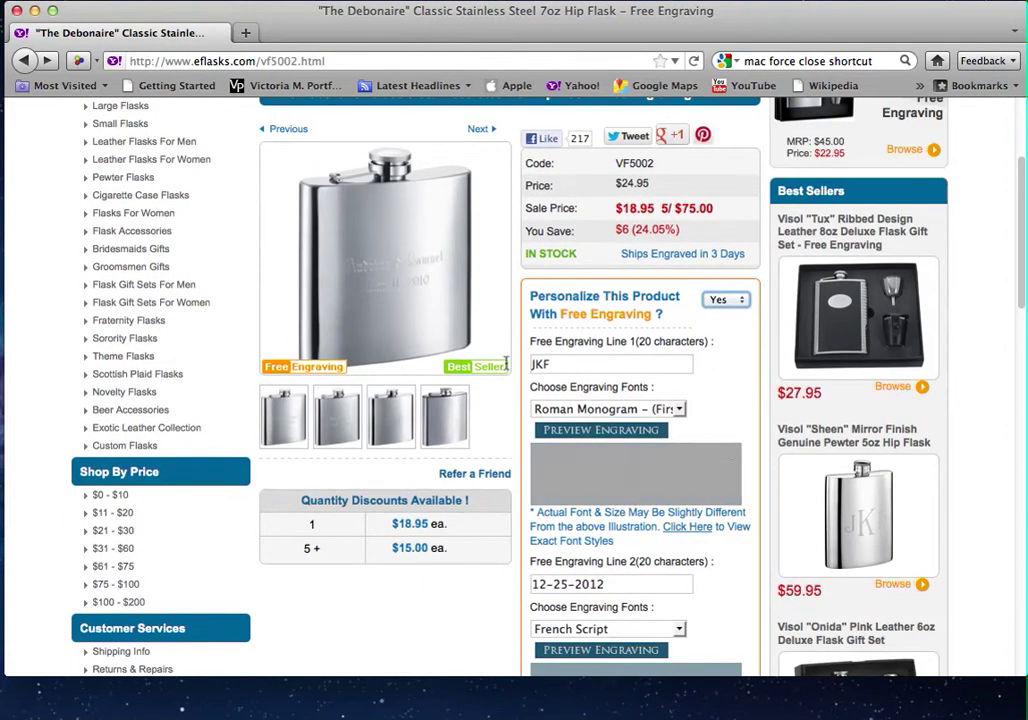
click(578, 437)
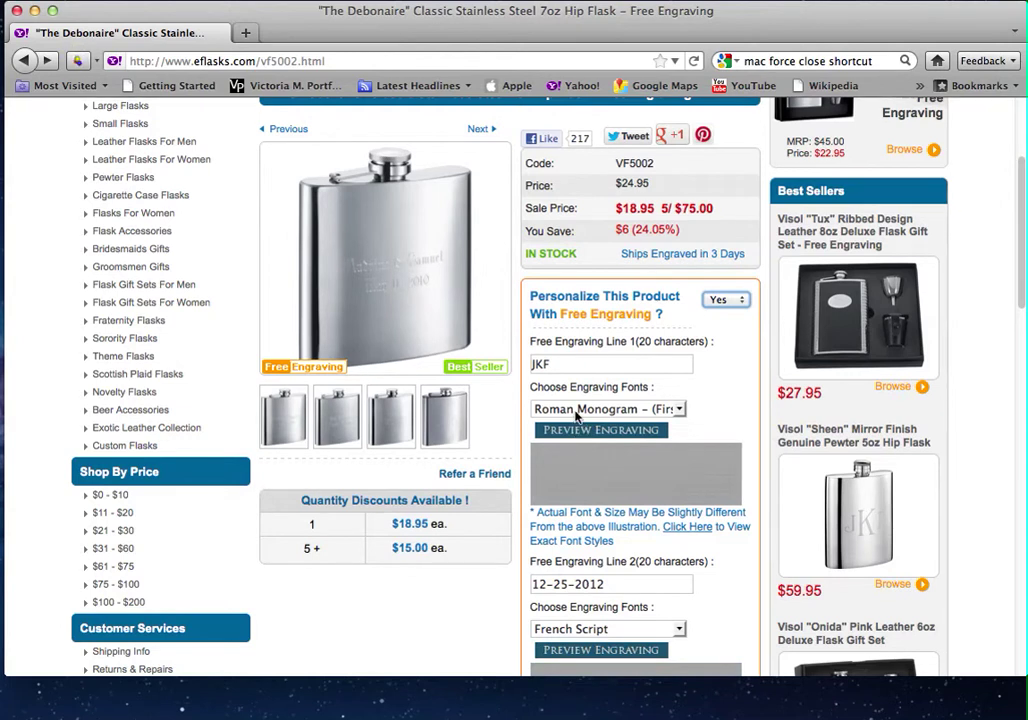
scroll(576, 416, down, 1)
click(568, 418)
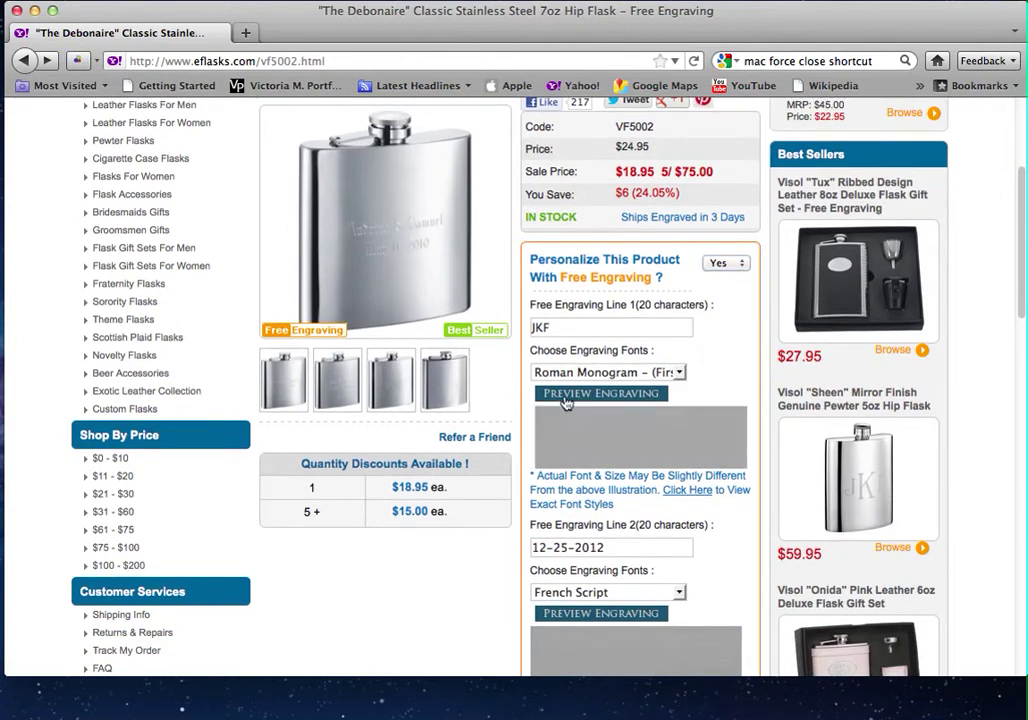
scroll(640, 540, down, 5)
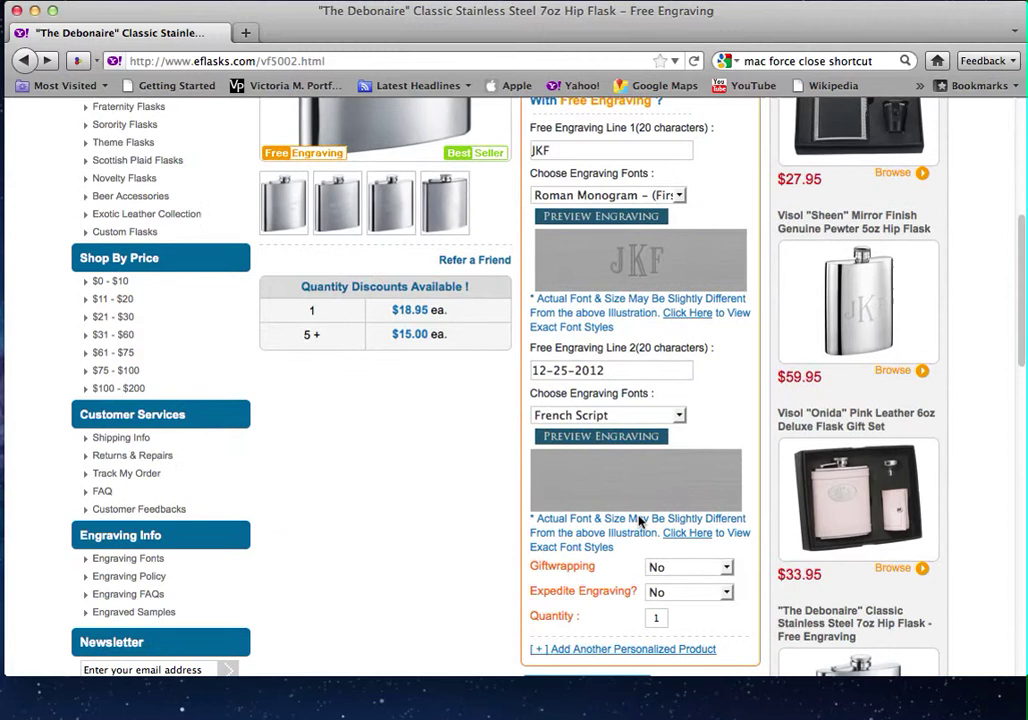
click(603, 438)
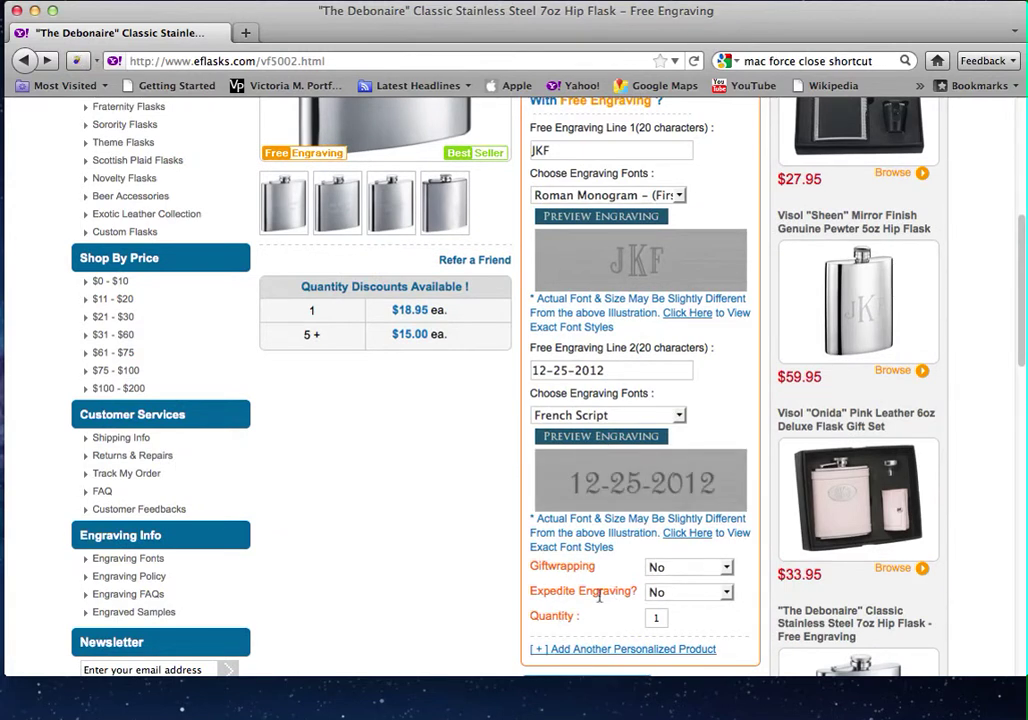
click(668, 598)
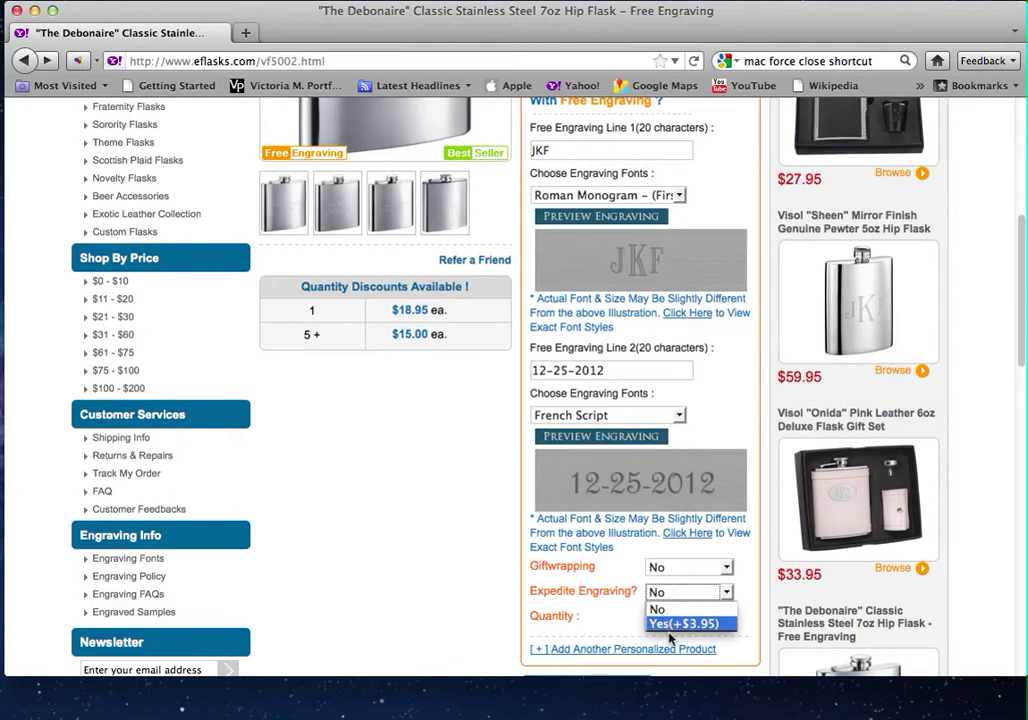
Choose Yes (+$3.95) for Expedite Engraving and add the $22.90 engraved flask to the cart.
click(670, 624)
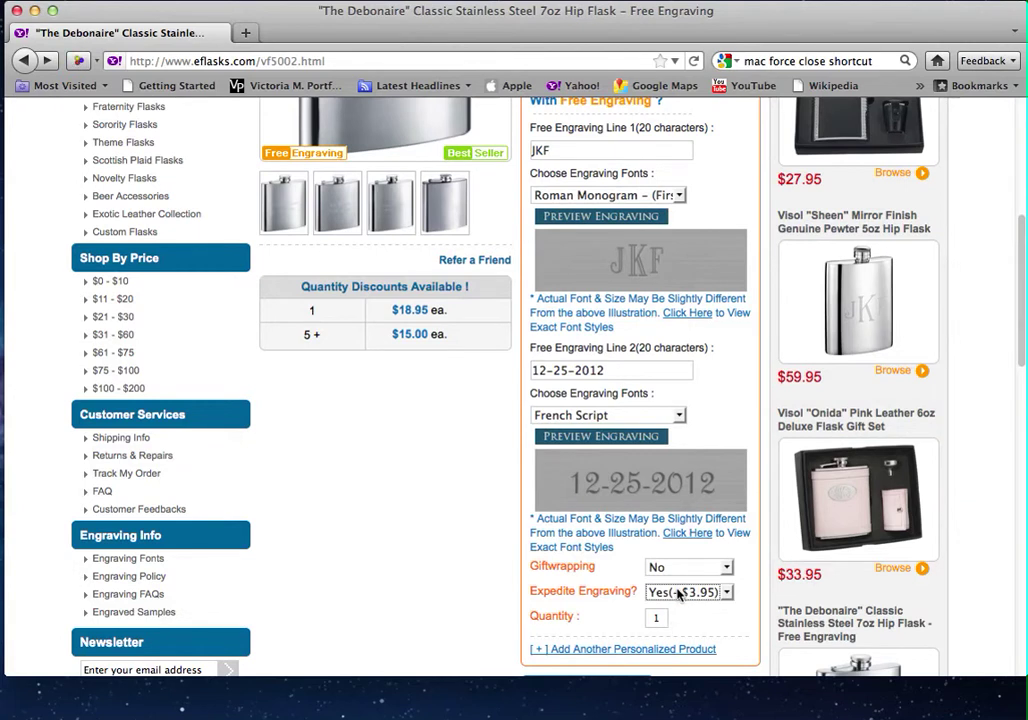
click(700, 594)
scroll(716, 602, down, 3)
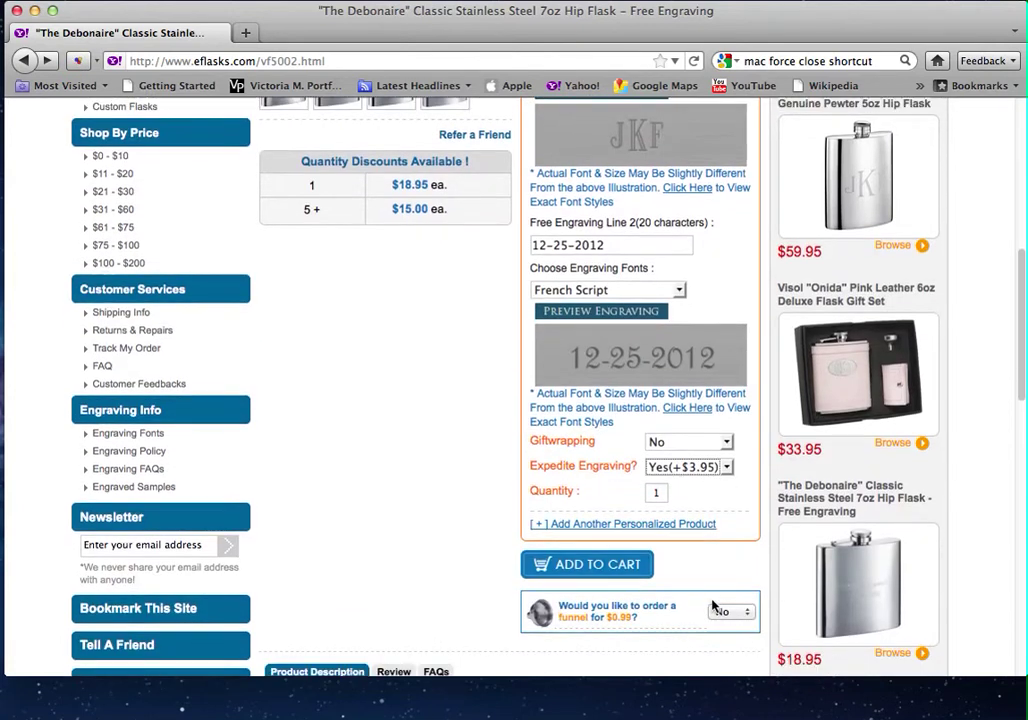
click(609, 572)
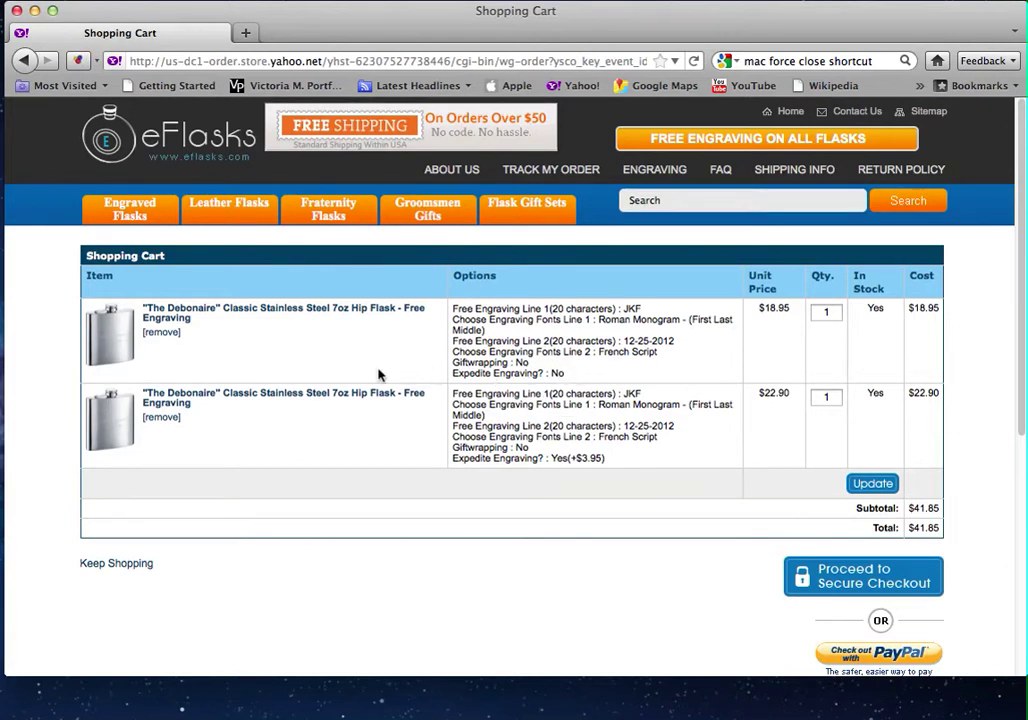
Remove the first cart item, the flask with Expedite Engraving: No, leaving a $22.90 total.
click(150, 333)
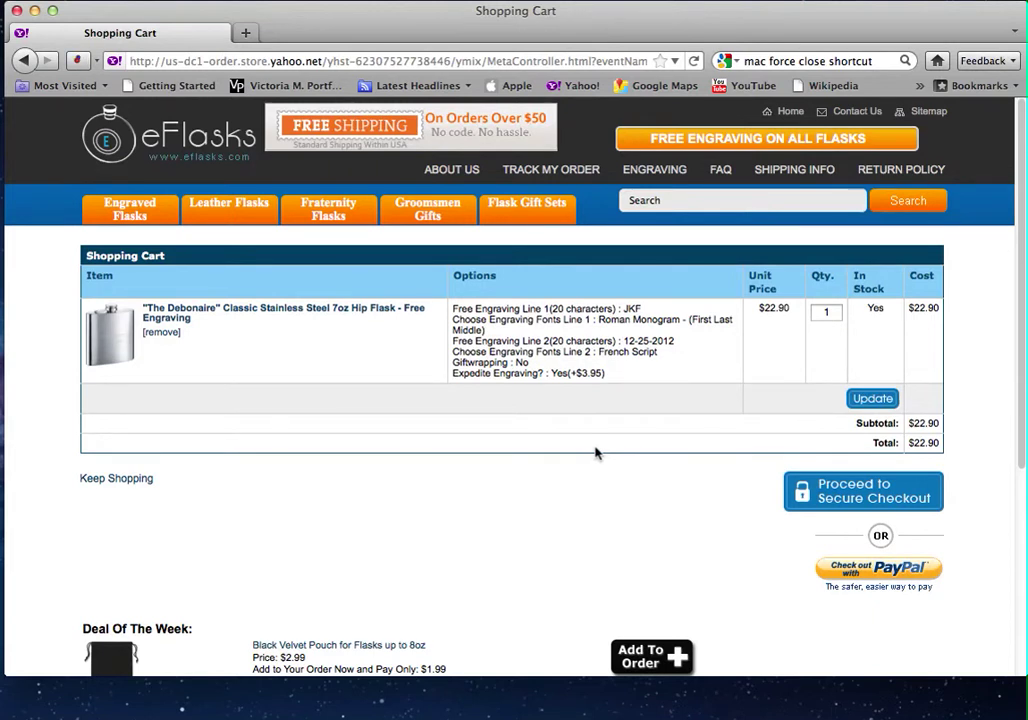
scroll(595, 453, down, 5)
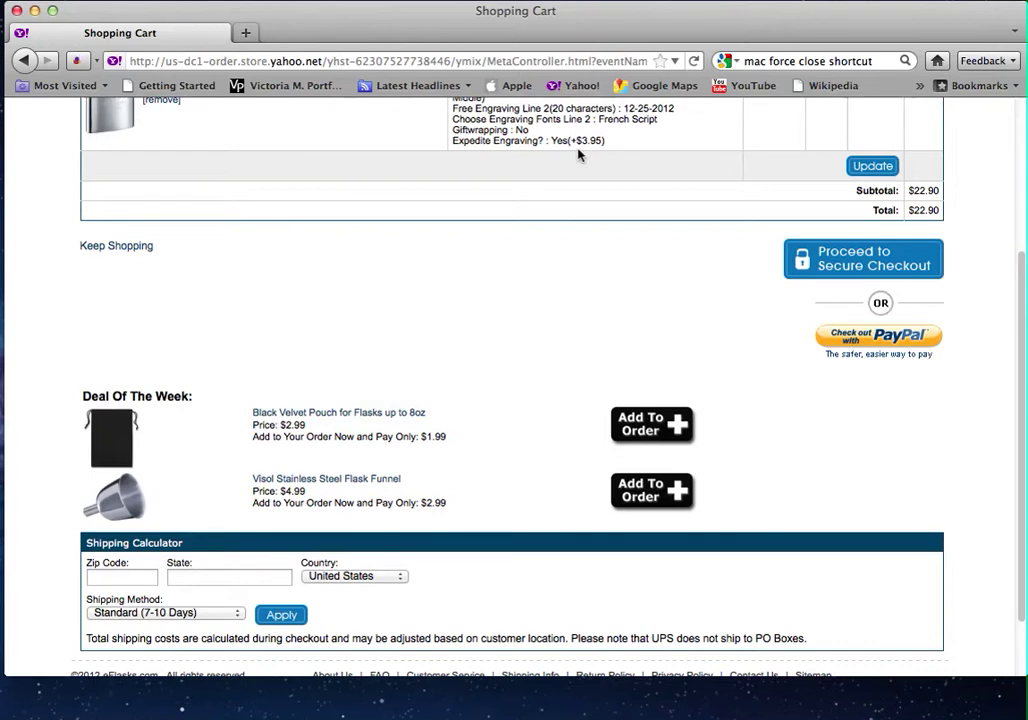
Scroll down to the cart's Shipping Calculator and expand its Shipping Method list.
scroll(415, 415, down, 3)
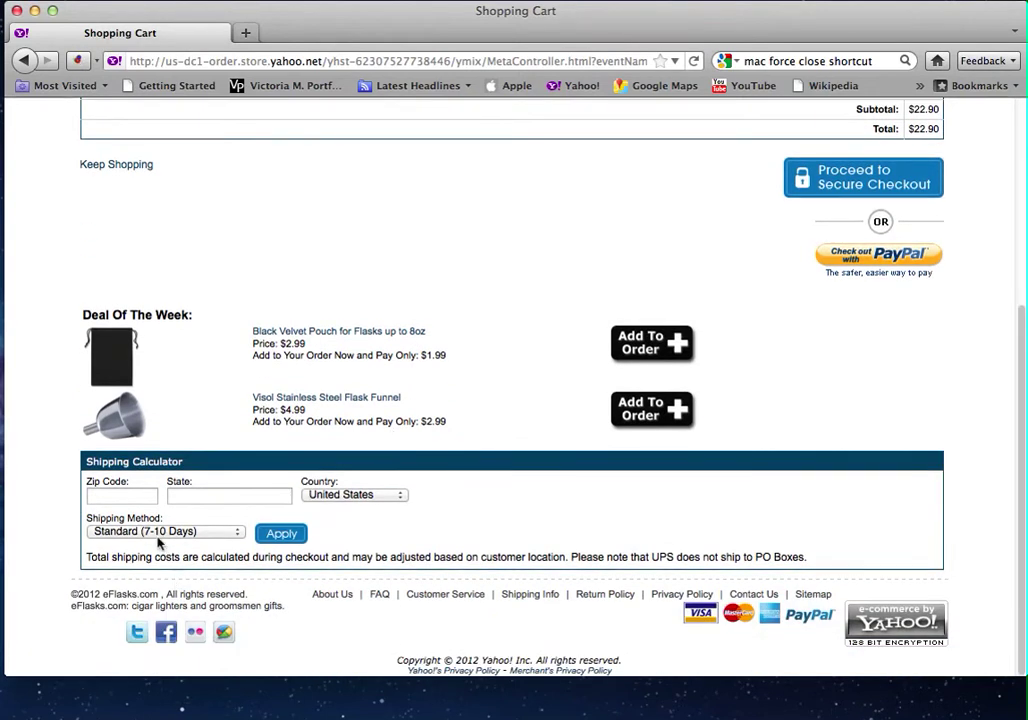
click(157, 533)
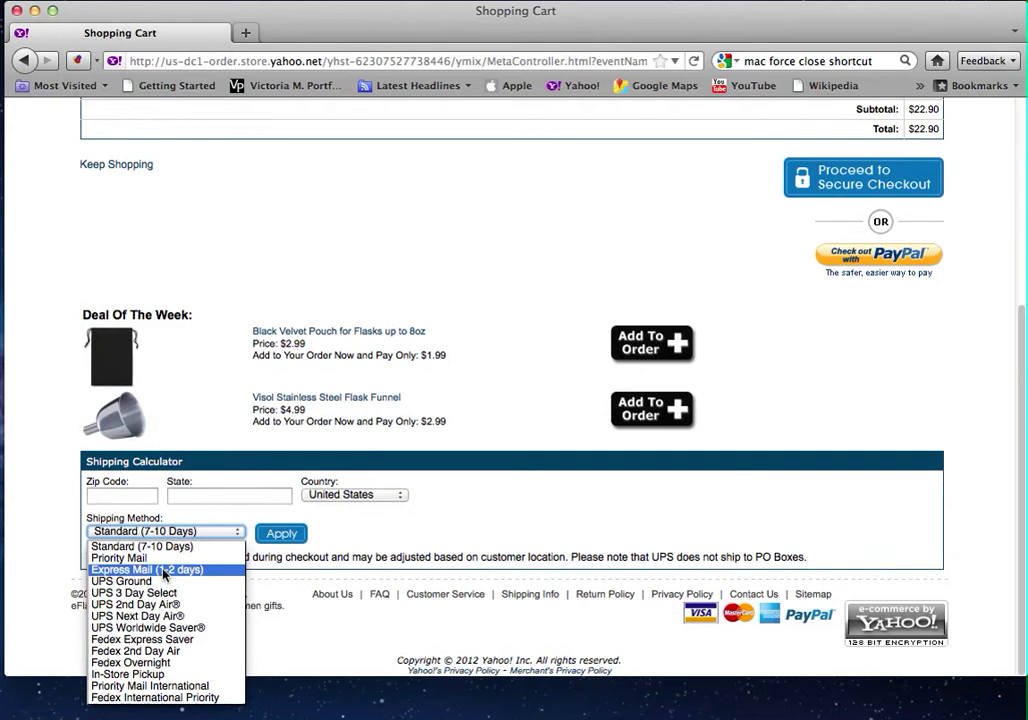
Apply Express Mail (1-2 days) shipping to zip 10001, giving $20.35 shipping and a $43.25 total.
click(164, 570)
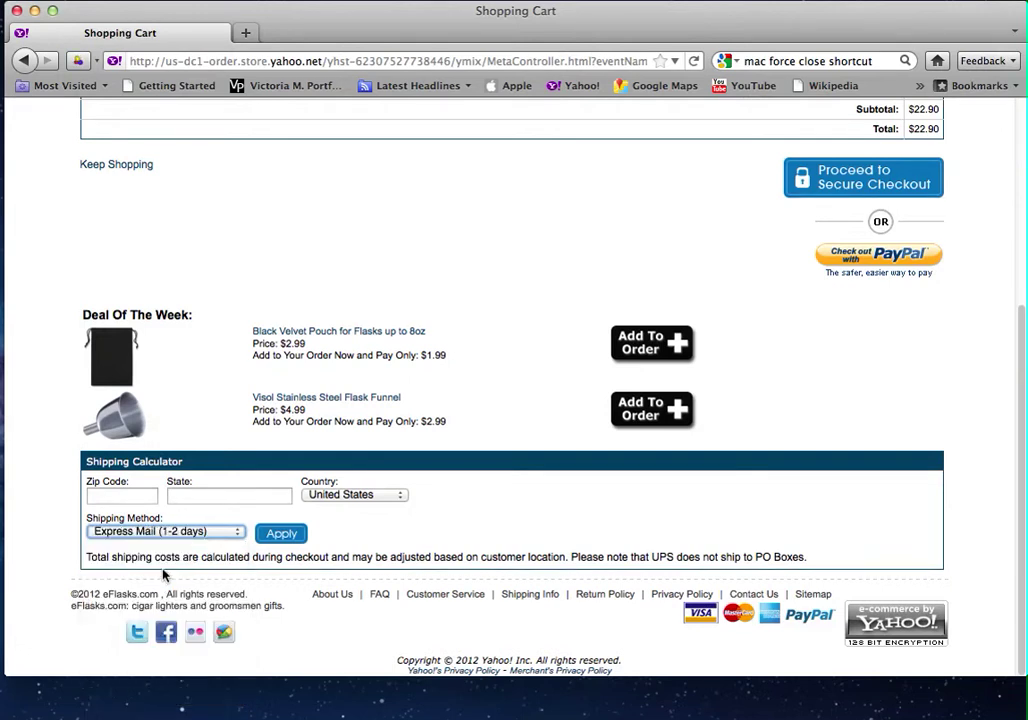
click(281, 538)
click(141, 496)
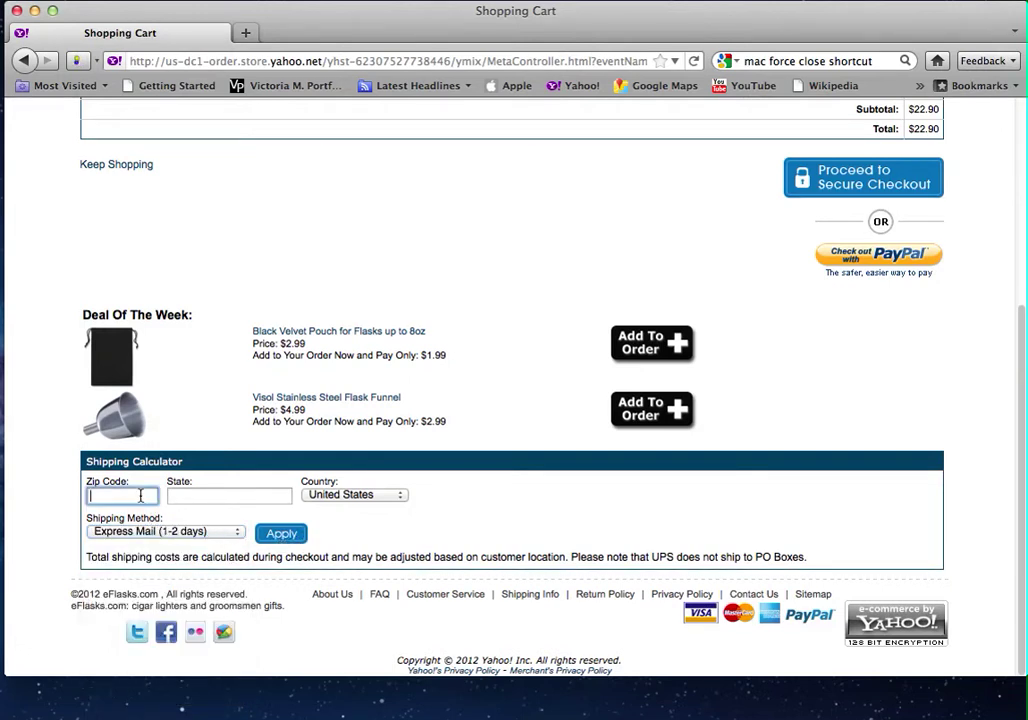
text(10001)
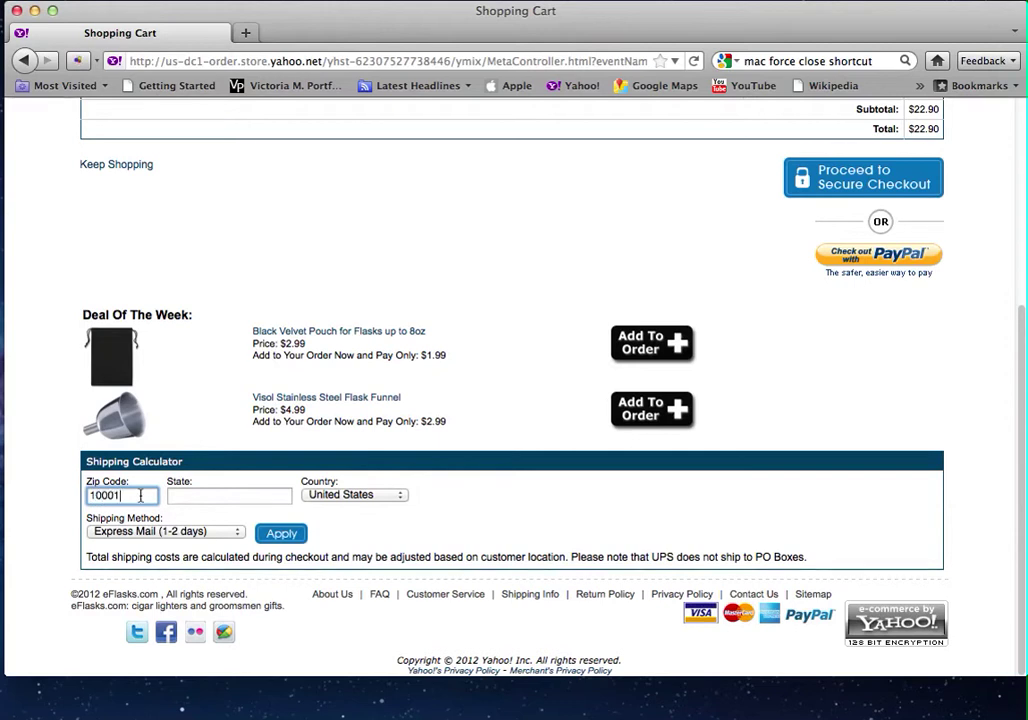
click(281, 533)
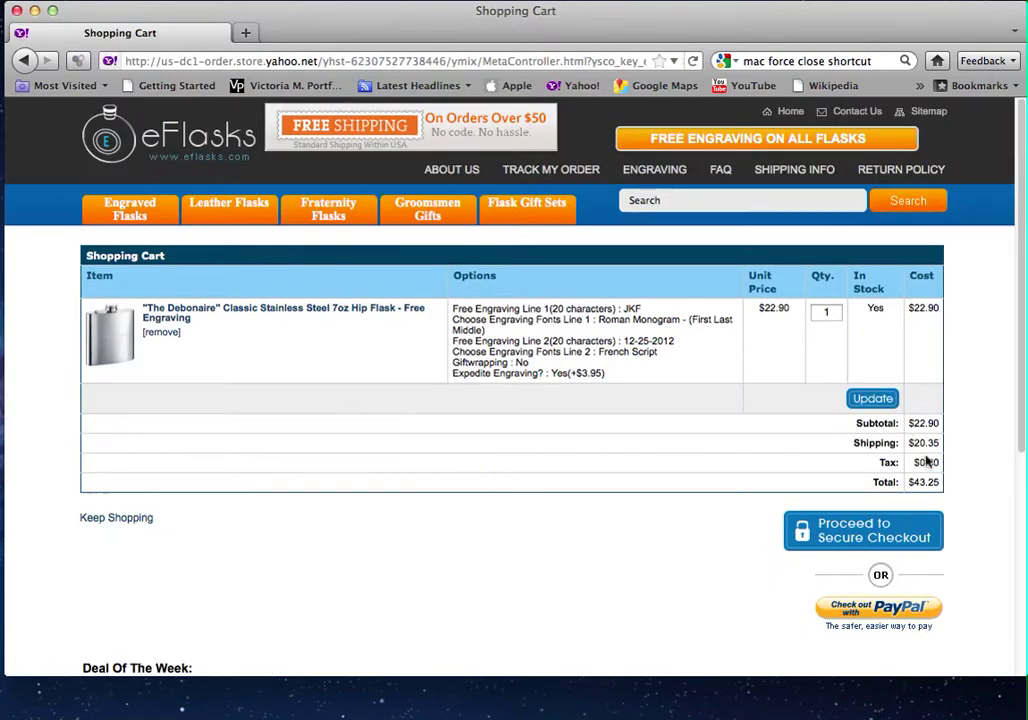
scroll(940, 450, down, 7)
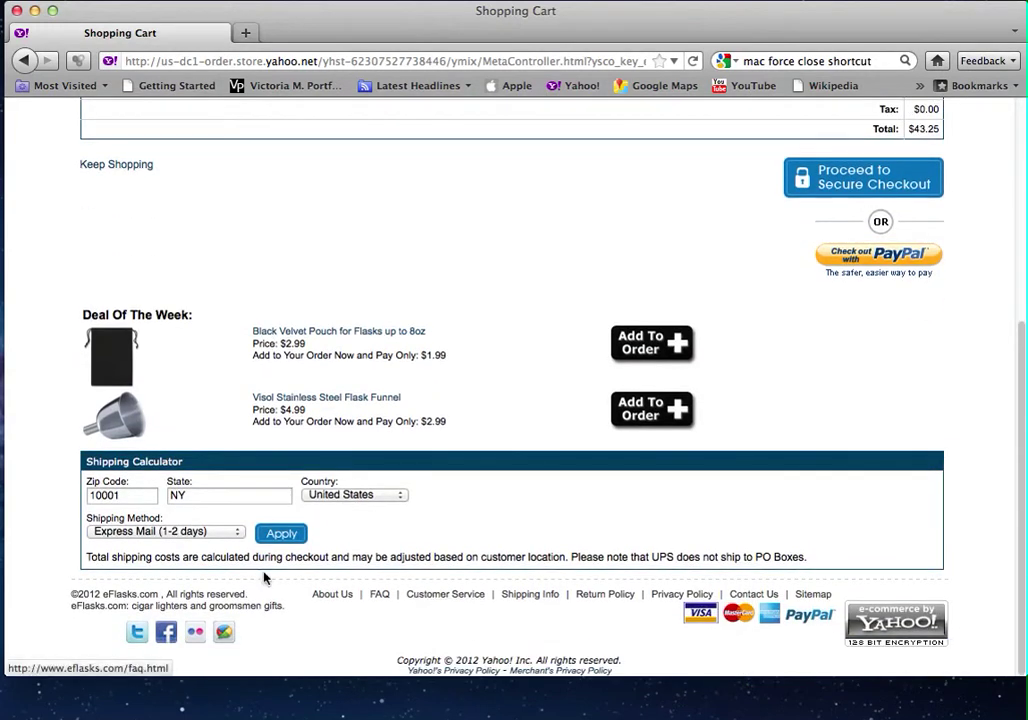
click(186, 532)
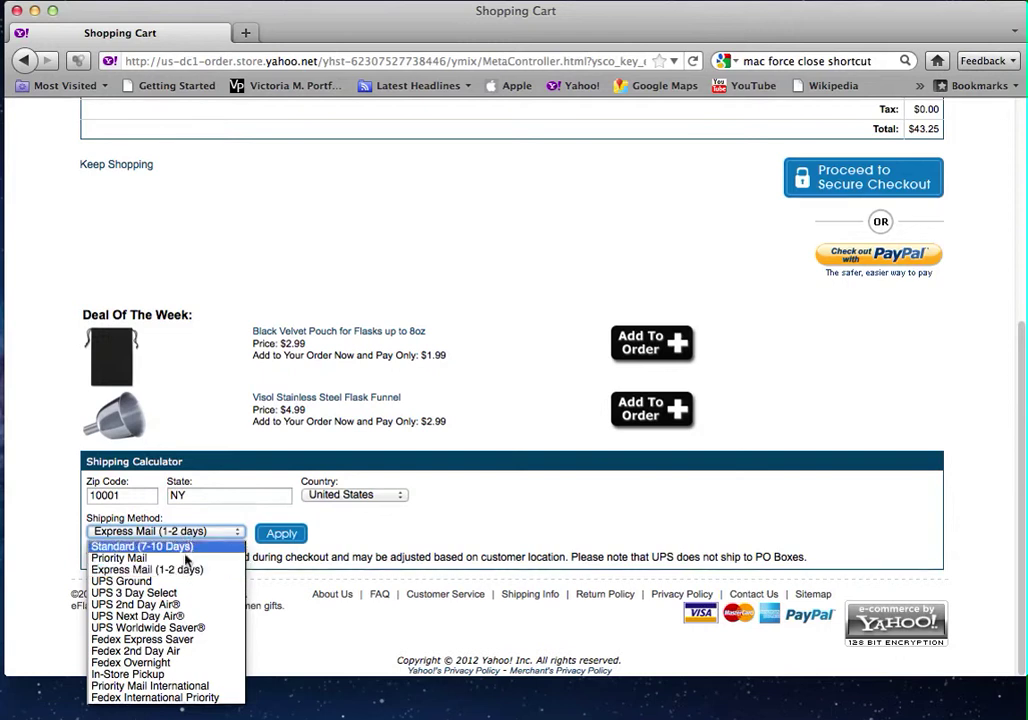
Estimate shipping with UPS 3 Day Select in the shipping calculator.
click(130, 592)
click(264, 530)
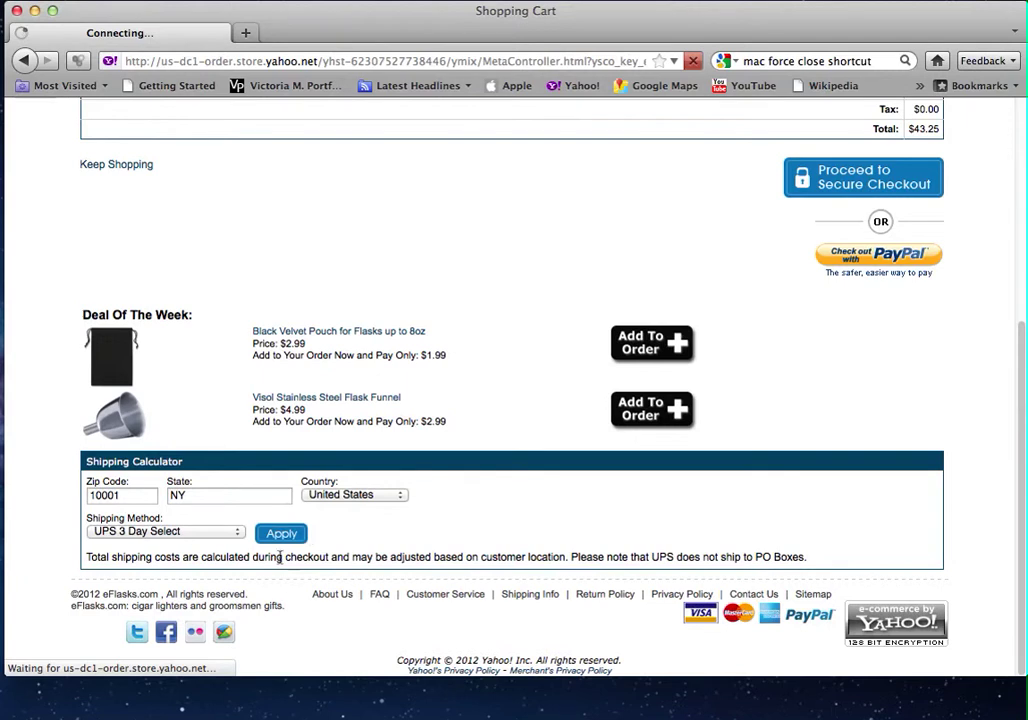
click(278, 535)
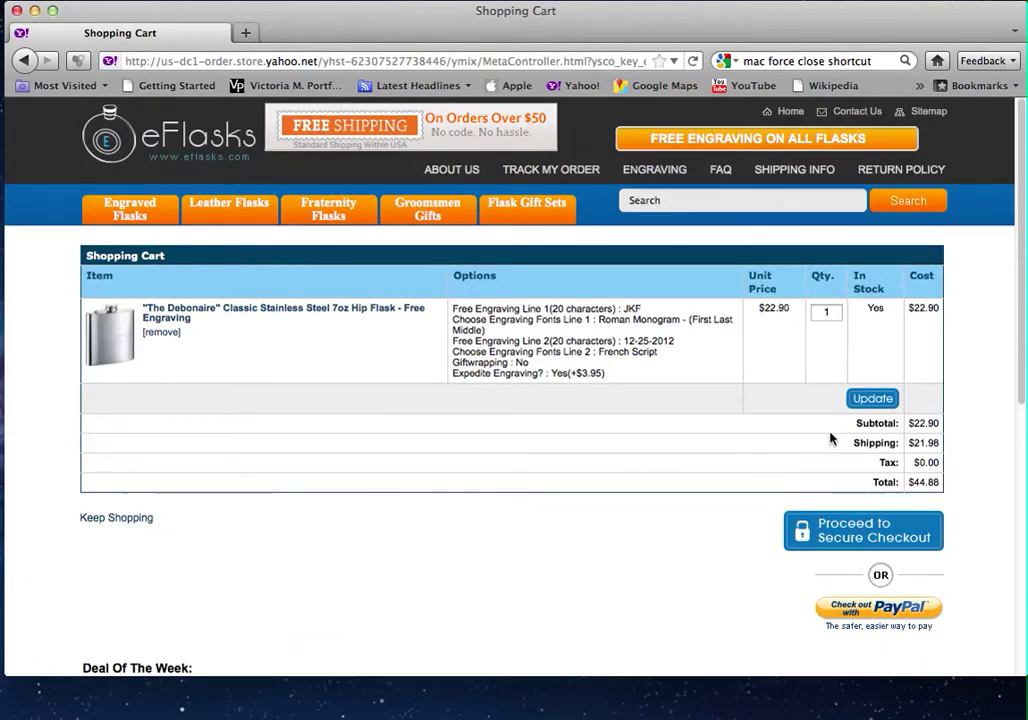
scroll(771, 486, down, 10)
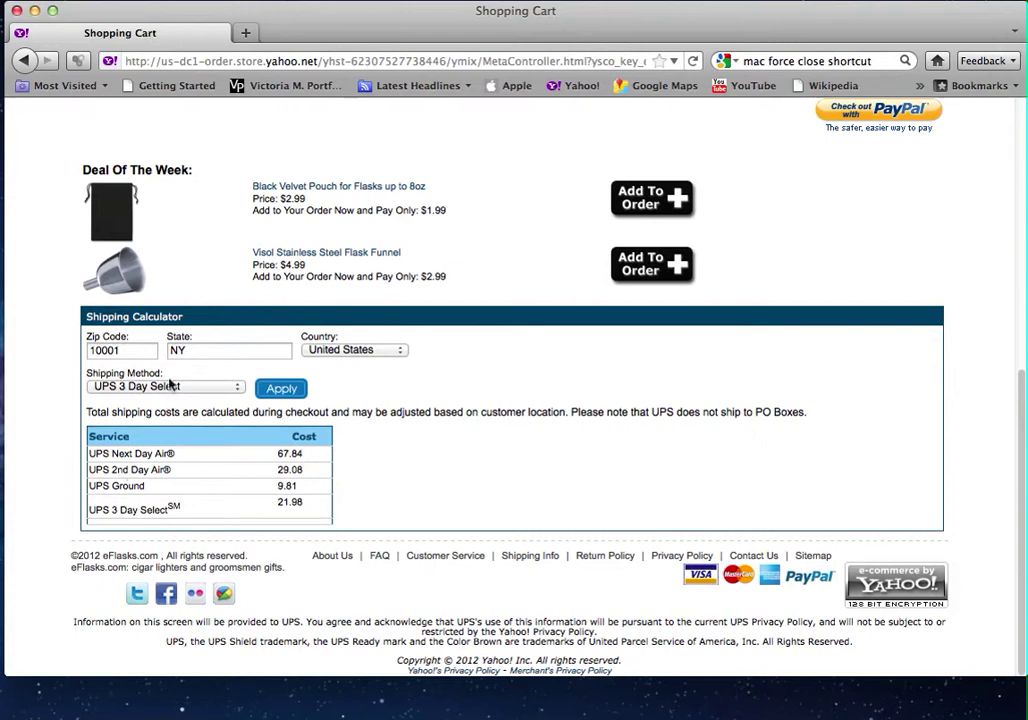
Apply Fedex Express Saver shipping ($13.79, total $36.69) and proceed to secure checkout.
click(170, 385)
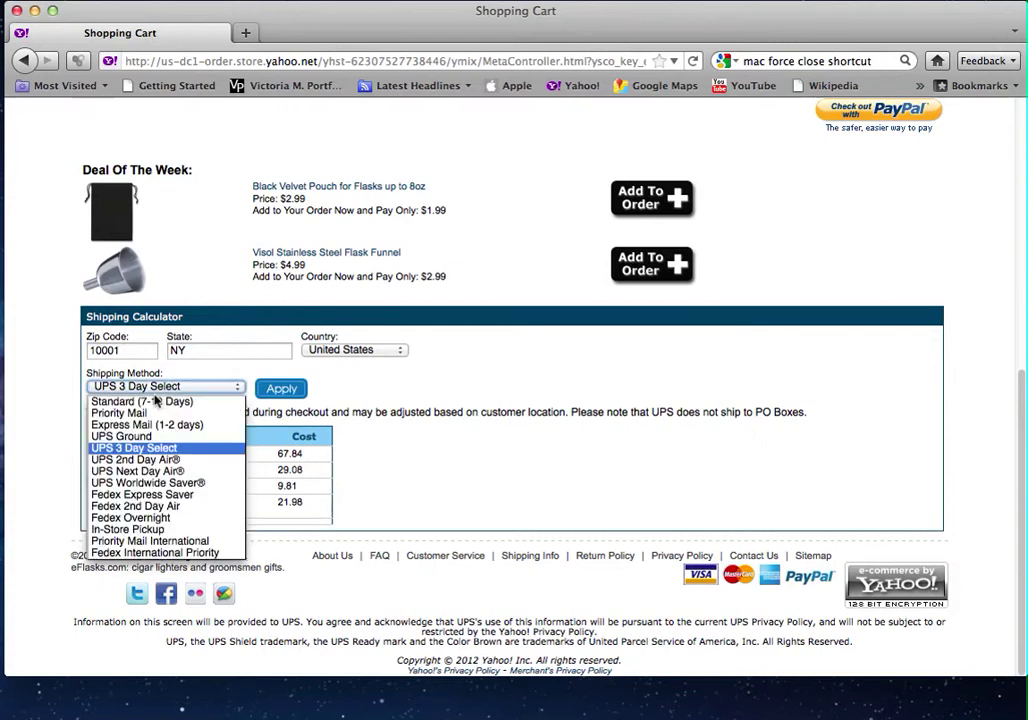
click(186, 494)
click(282, 392)
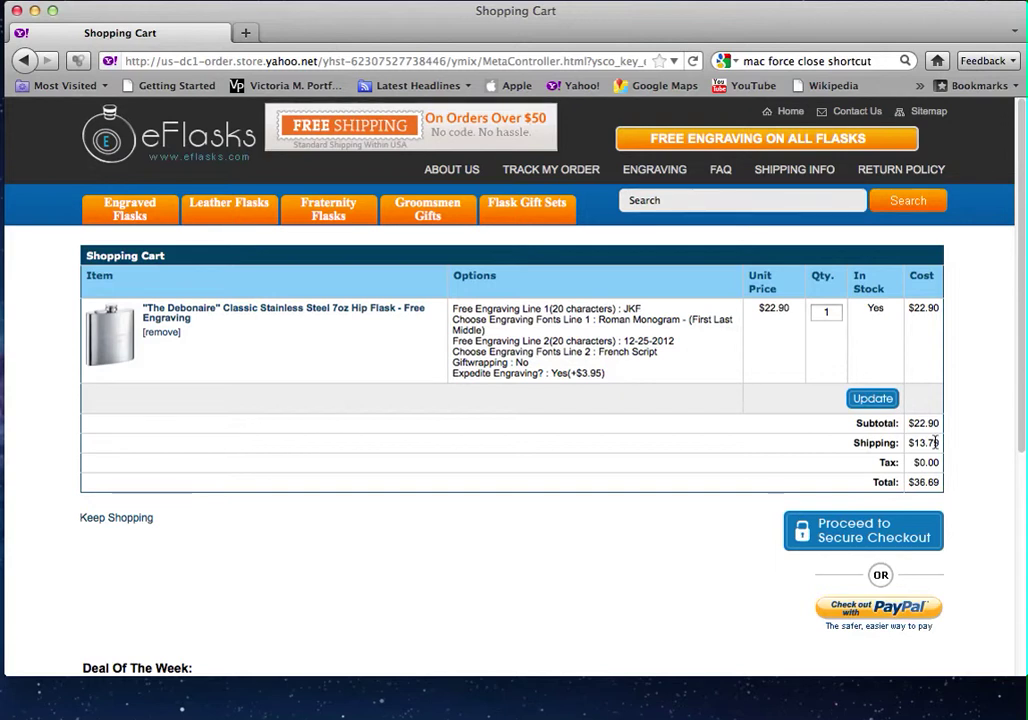
scroll(620, 480, down, 2)
click(850, 428)
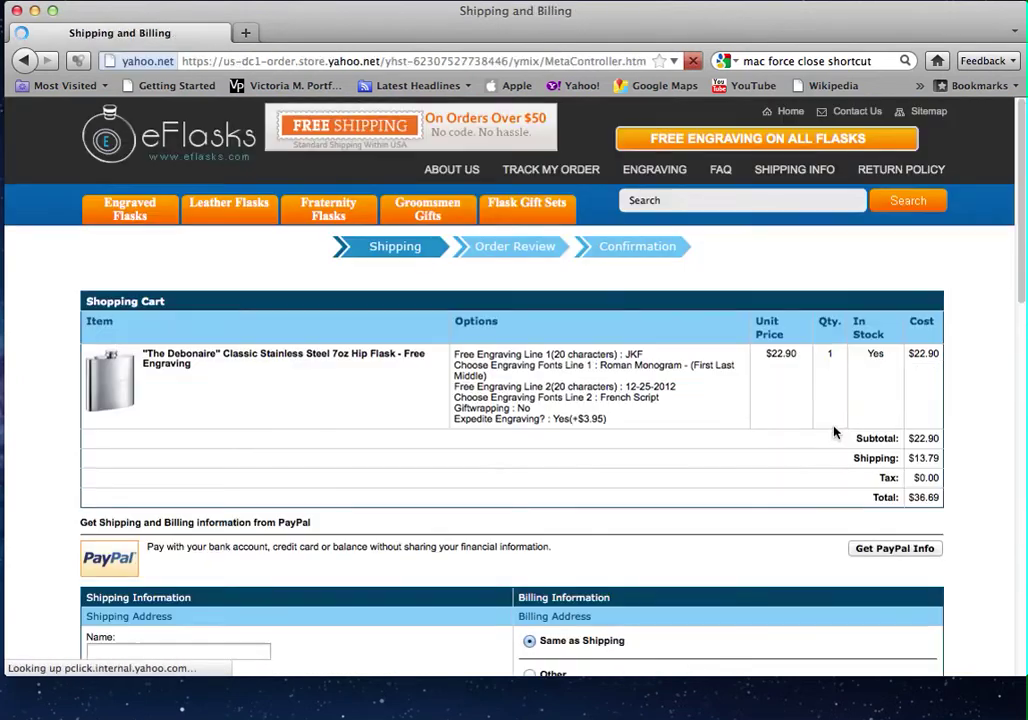
Scroll through the Shipping and Billing form's address, payment and comments sections, then click into the Comments box.
scroll(722, 545, down, 10)
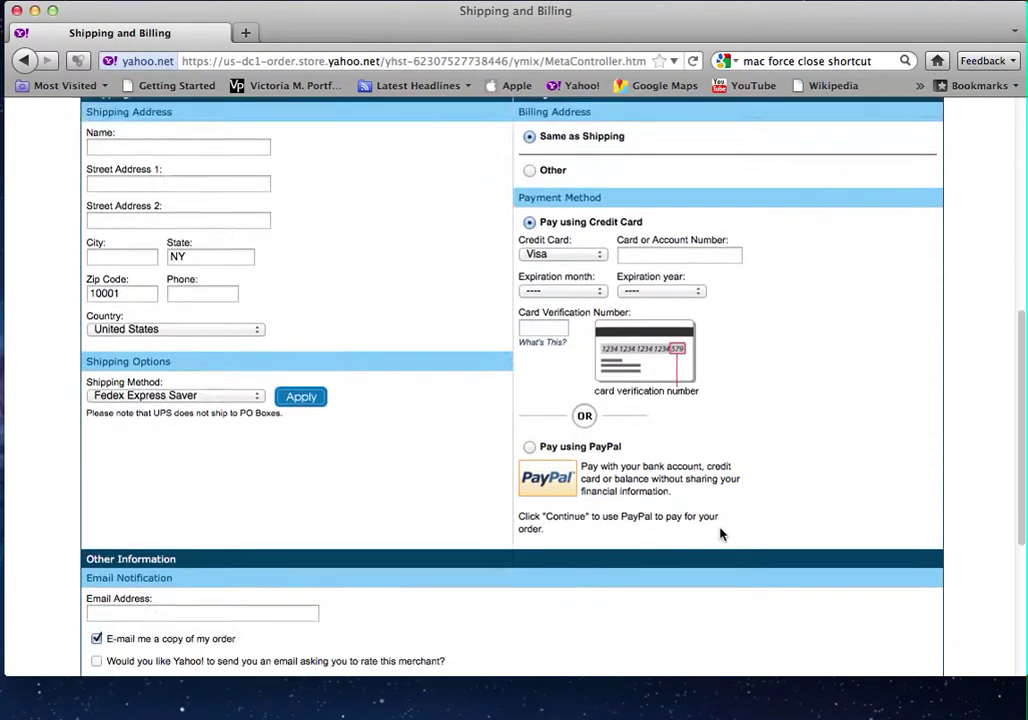
scroll(720, 535, down, 2)
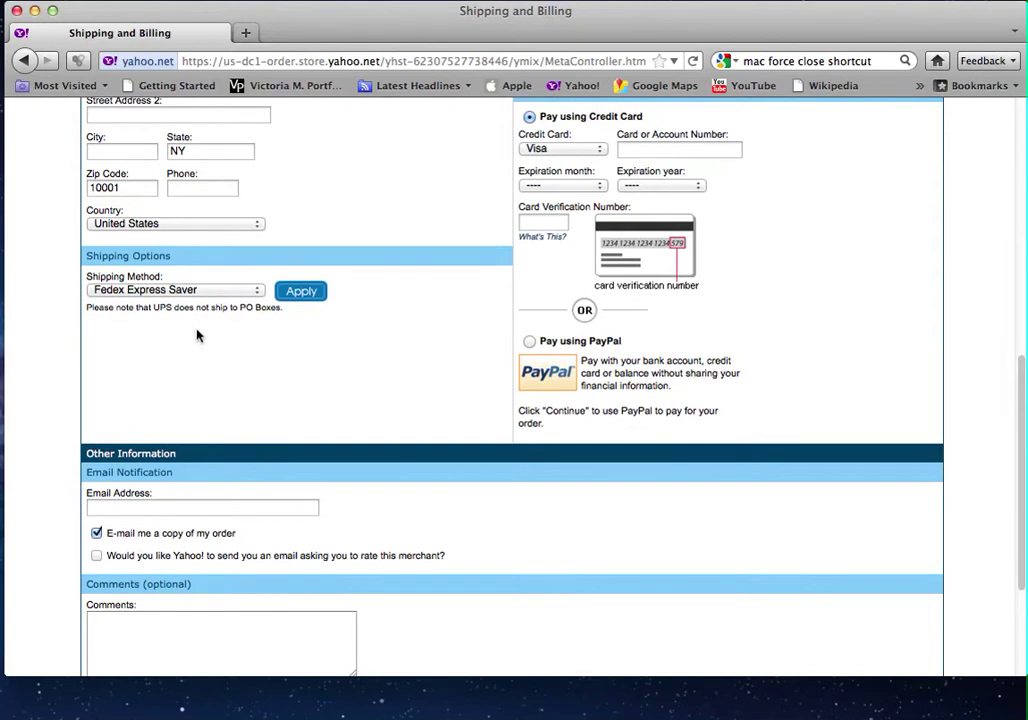
scroll(236, 263, up, 2)
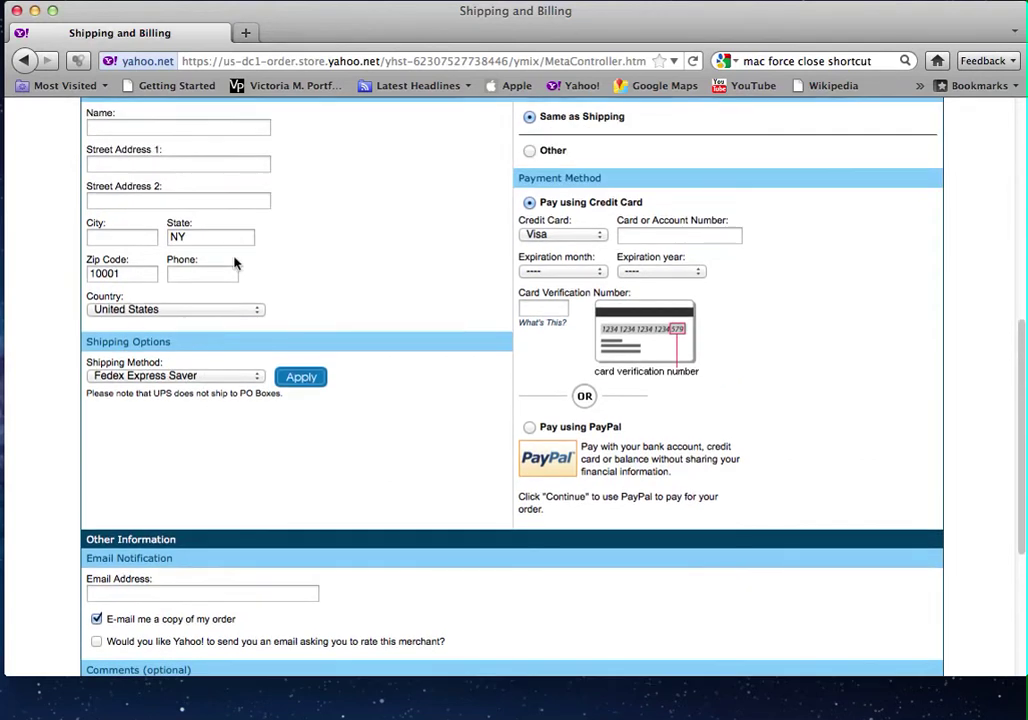
scroll(230, 262, up, 3)
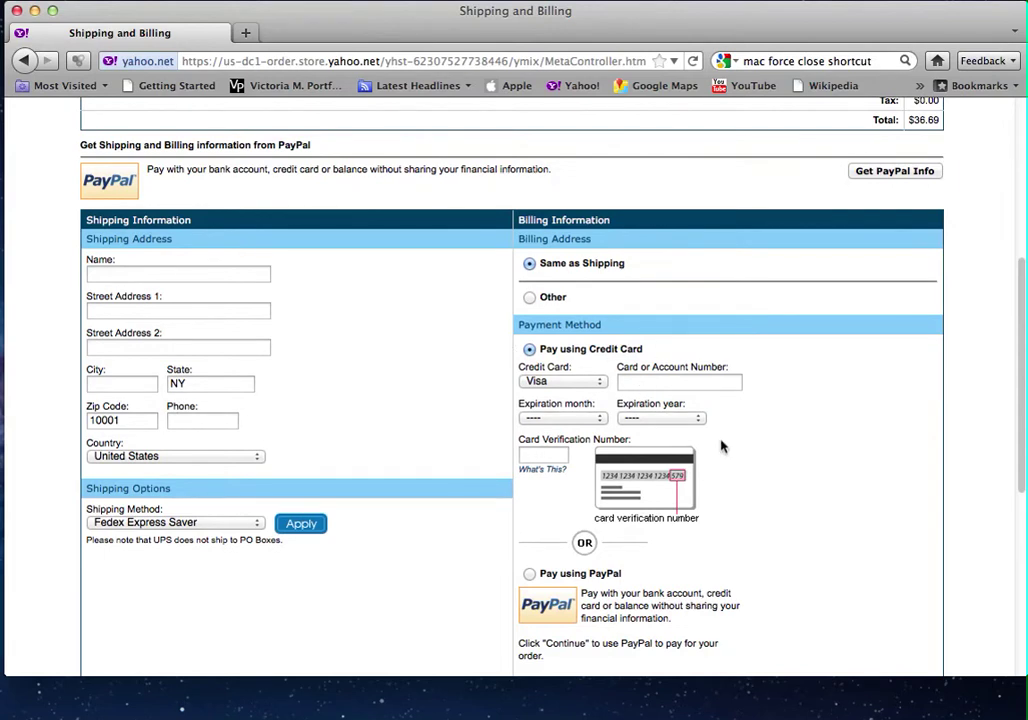
scroll(800, 196, down, 9)
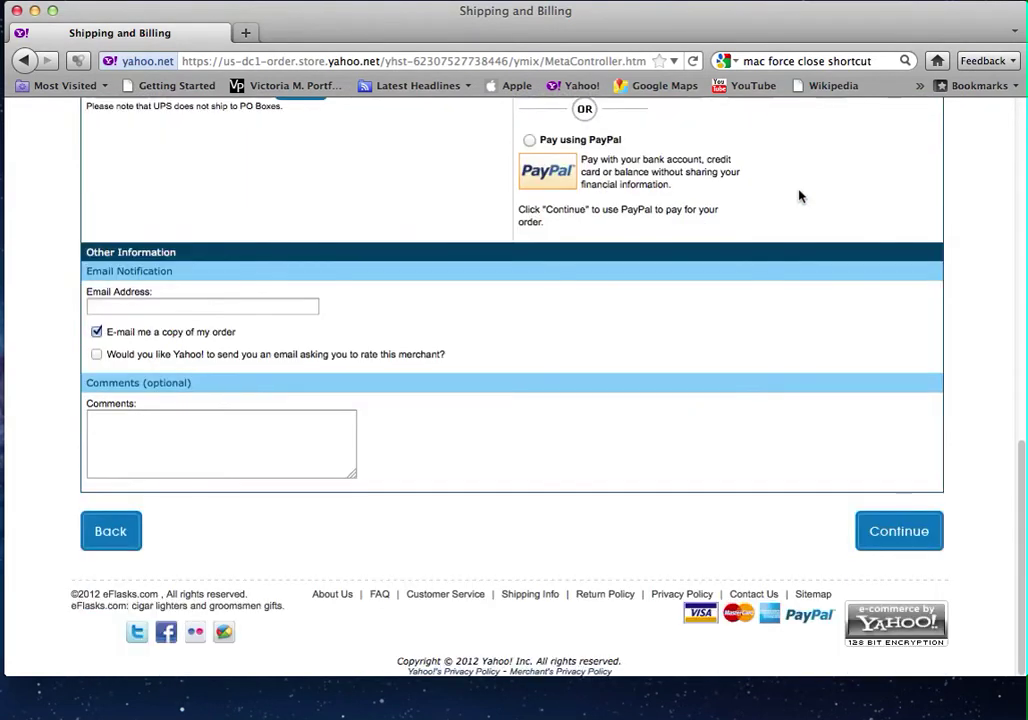
click(202, 464)
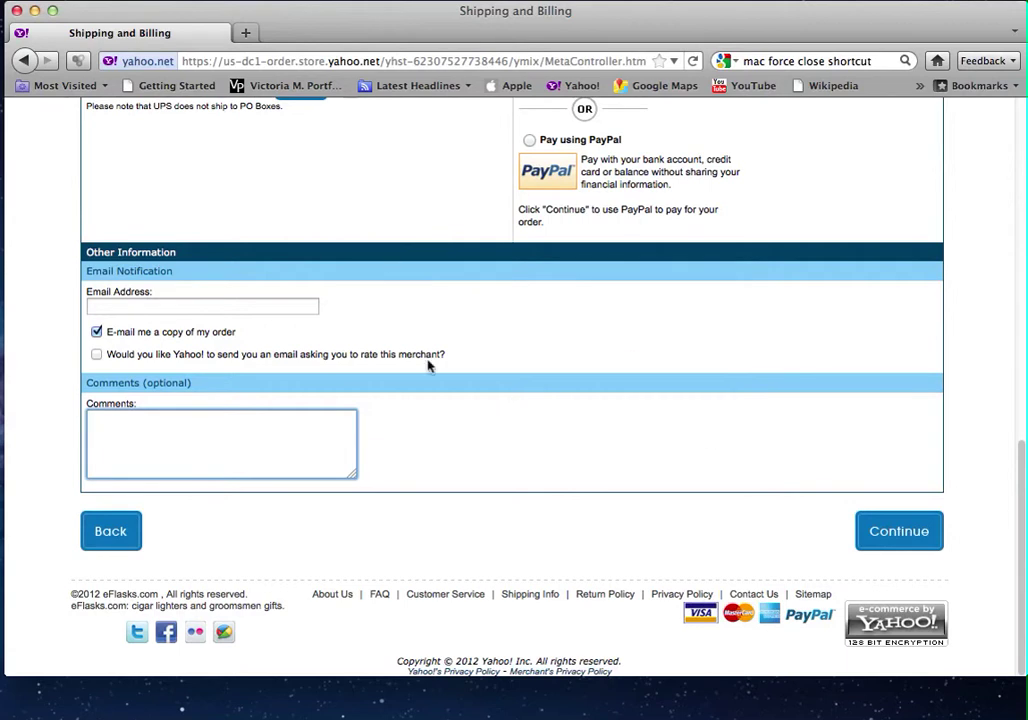
Try applying Priority Mail International as the checkout shipping method, which returns an unavailable-method error.
scroll(310, 320, up, 5)
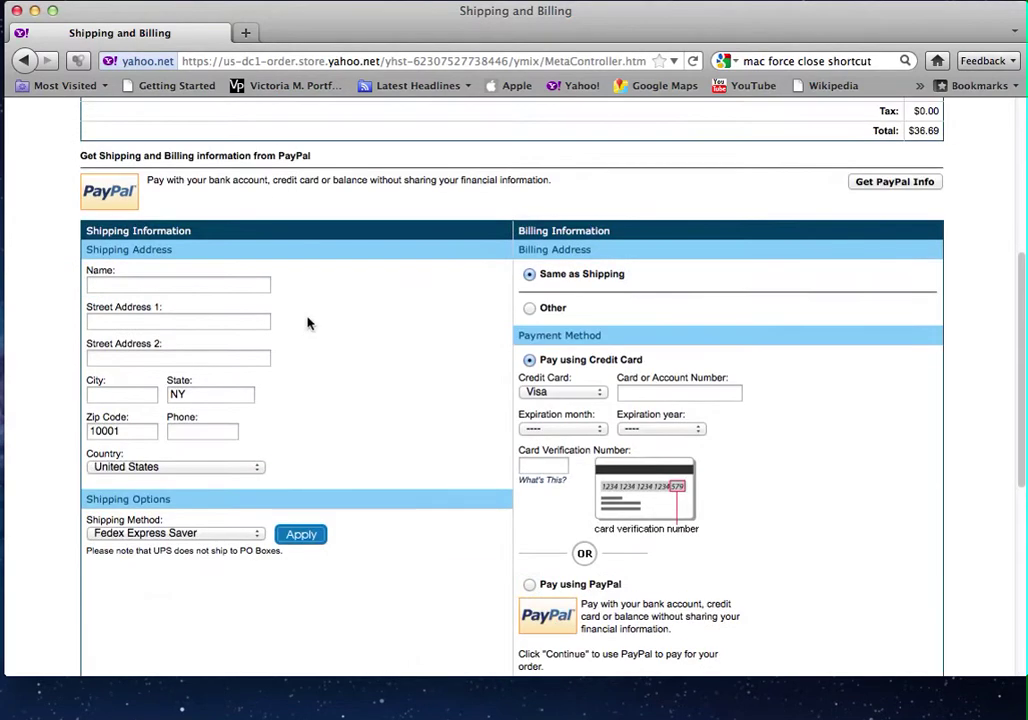
scroll(308, 322, up, 6)
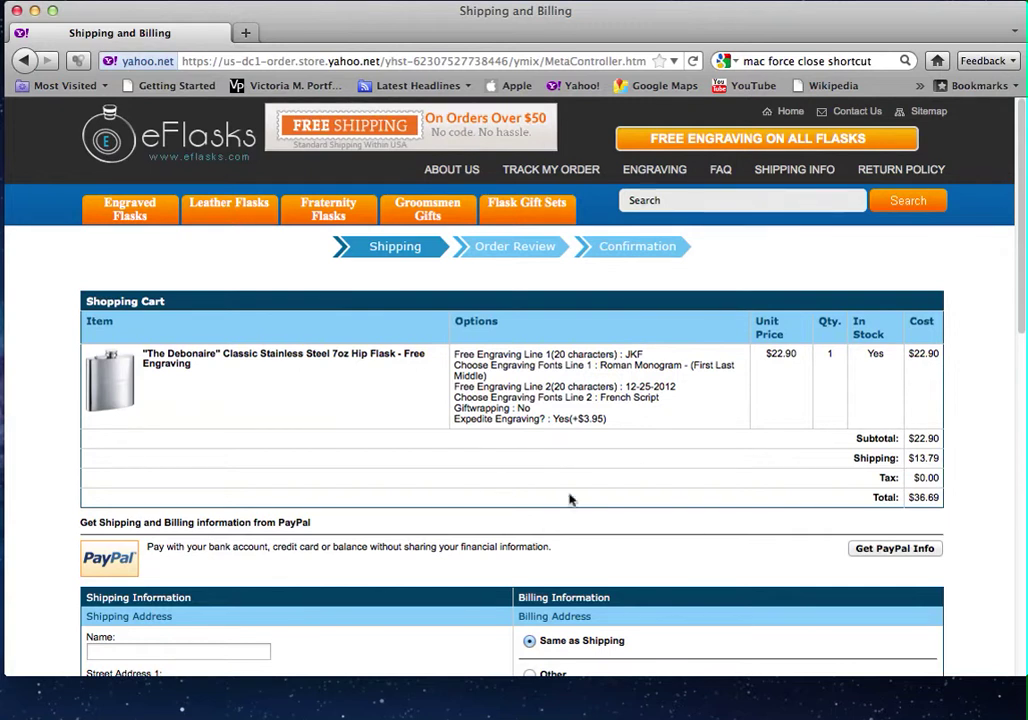
scroll(656, 475, down, 9)
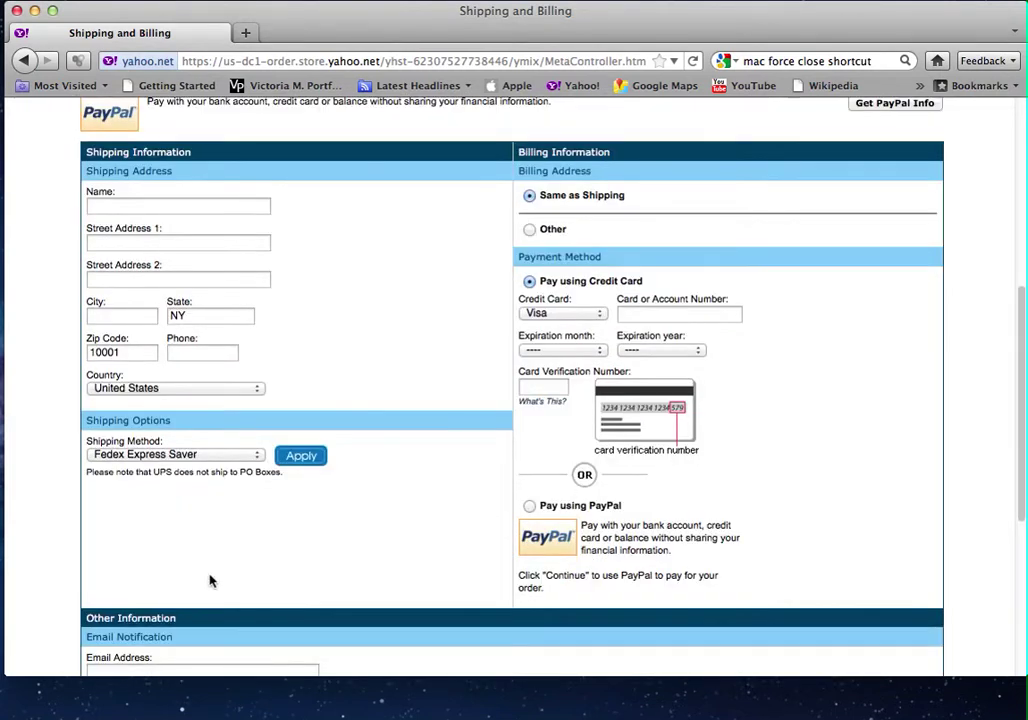
click(194, 458)
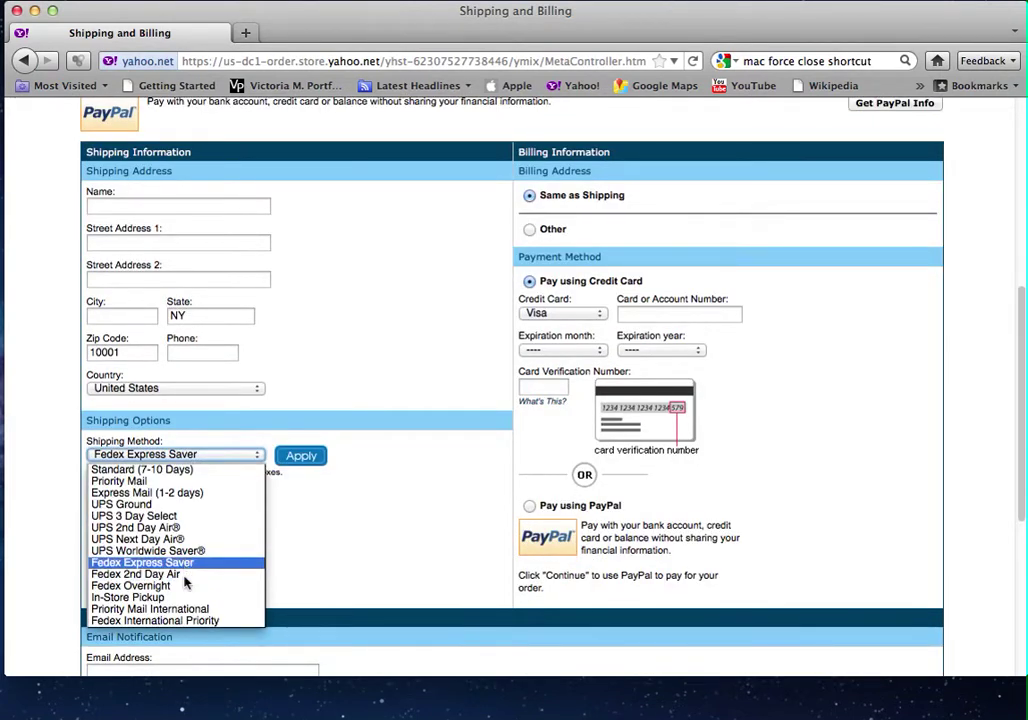
click(196, 606)
click(299, 457)
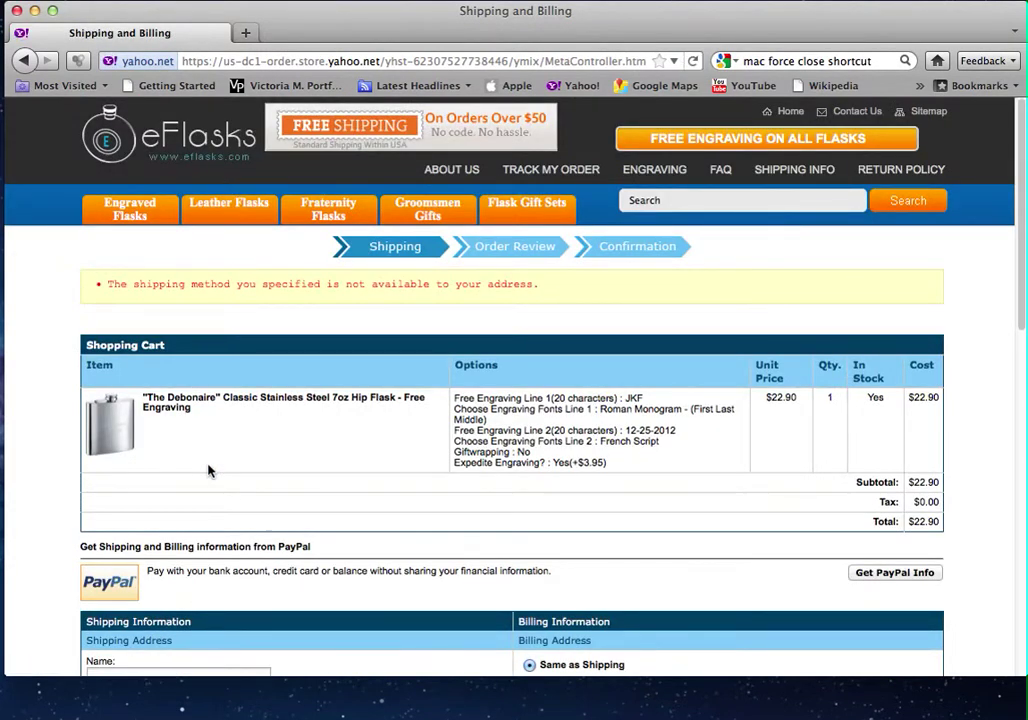
Apply Fedex Overnight shipping instead, bringing shipping to $24.75 and the total to $47.65.
scroll(207, 470, down, 5)
click(175, 538)
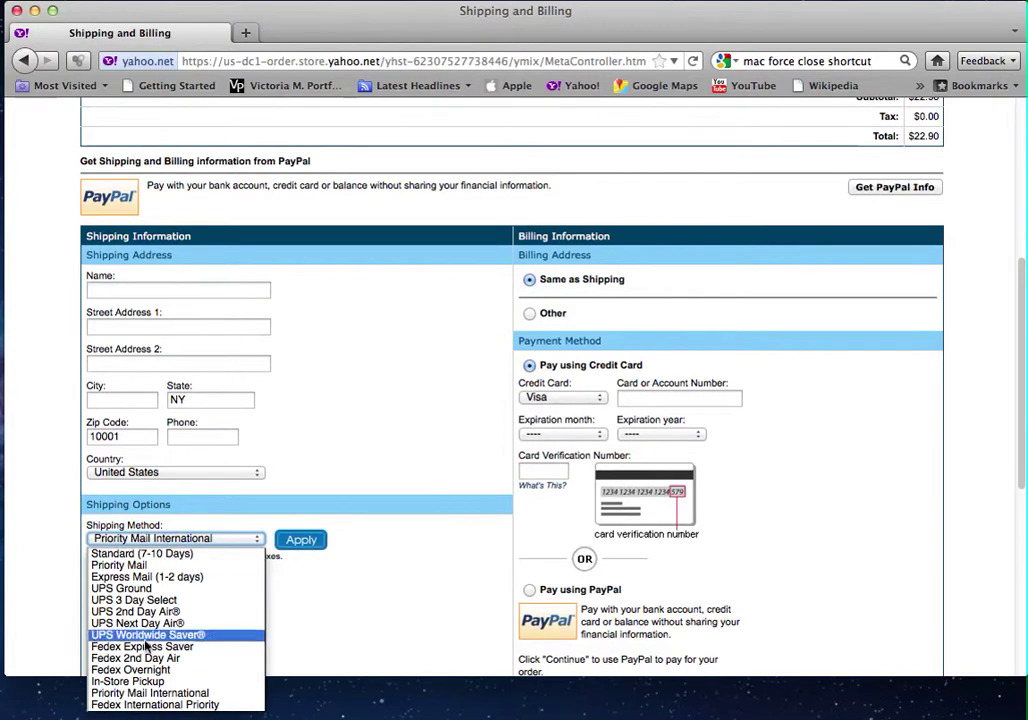
click(146, 672)
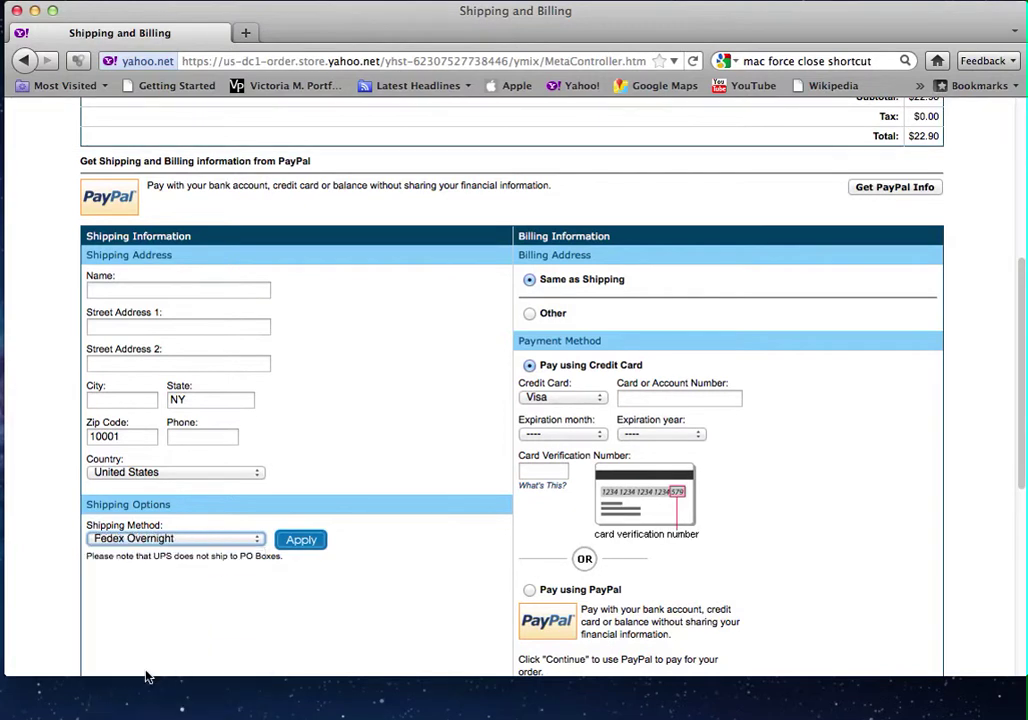
click(288, 548)
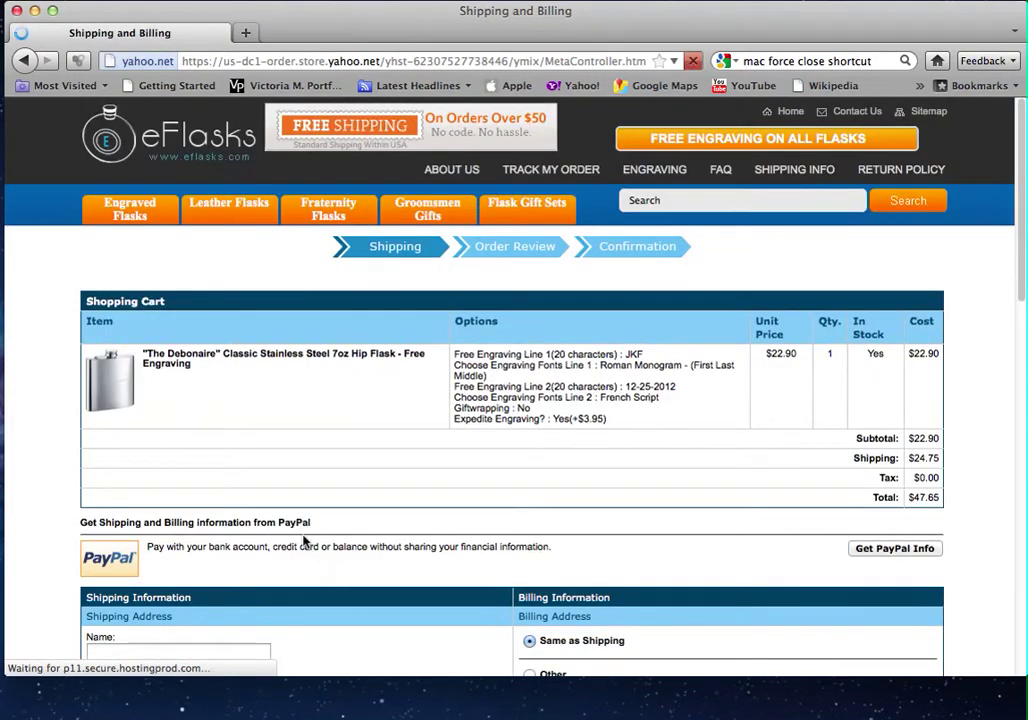